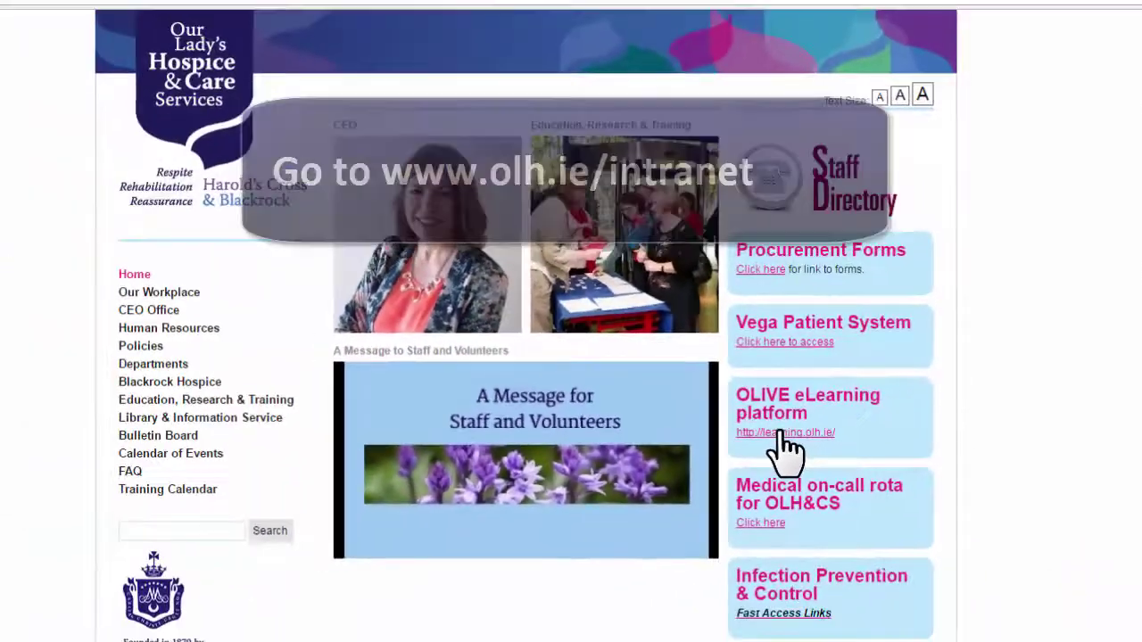
Open the OLIVE eLearning platform (learning.olh.ie) in a new tab from the OLH intranet
click(703, 462)
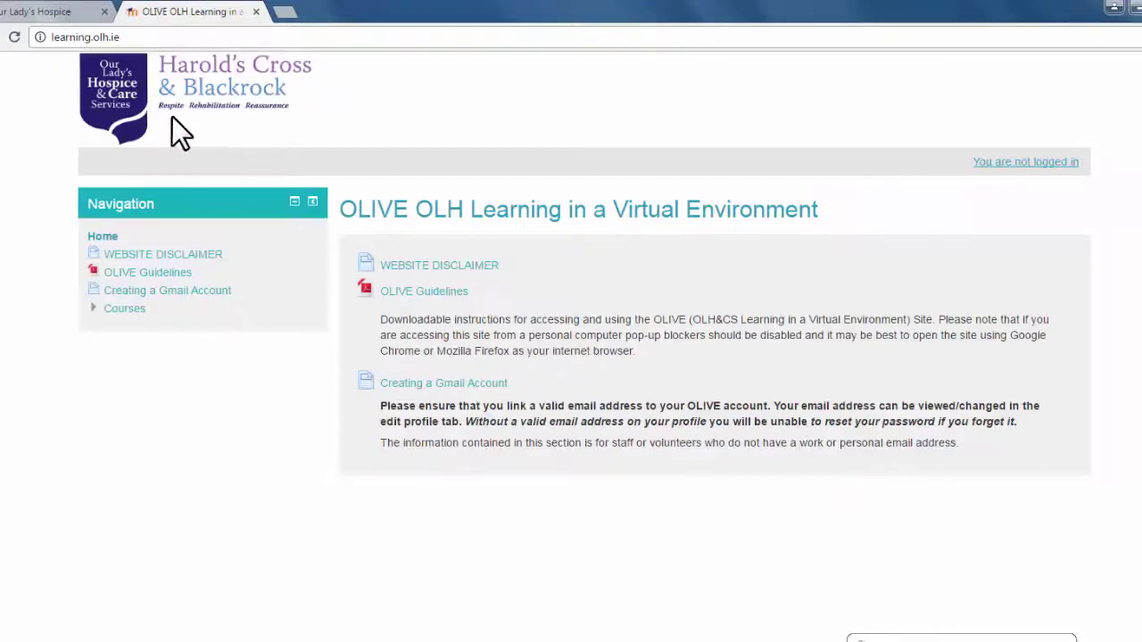
Load learning.olh.ie directly in a fresh browser tab
click(148, 36)
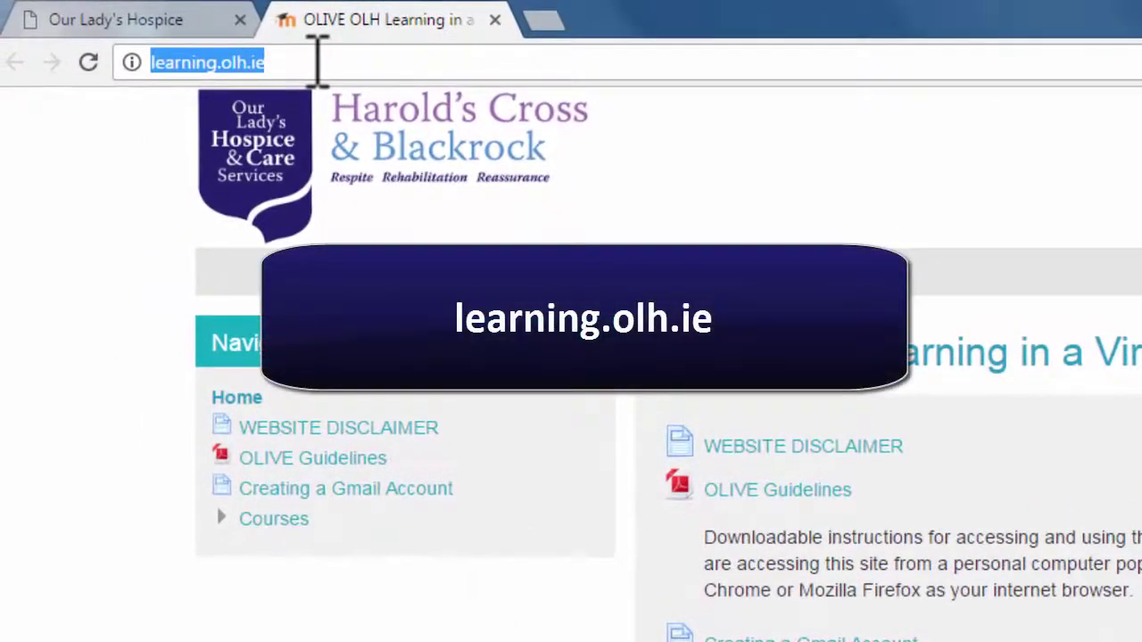
click(543, 21)
click(493, 60)
text(le)
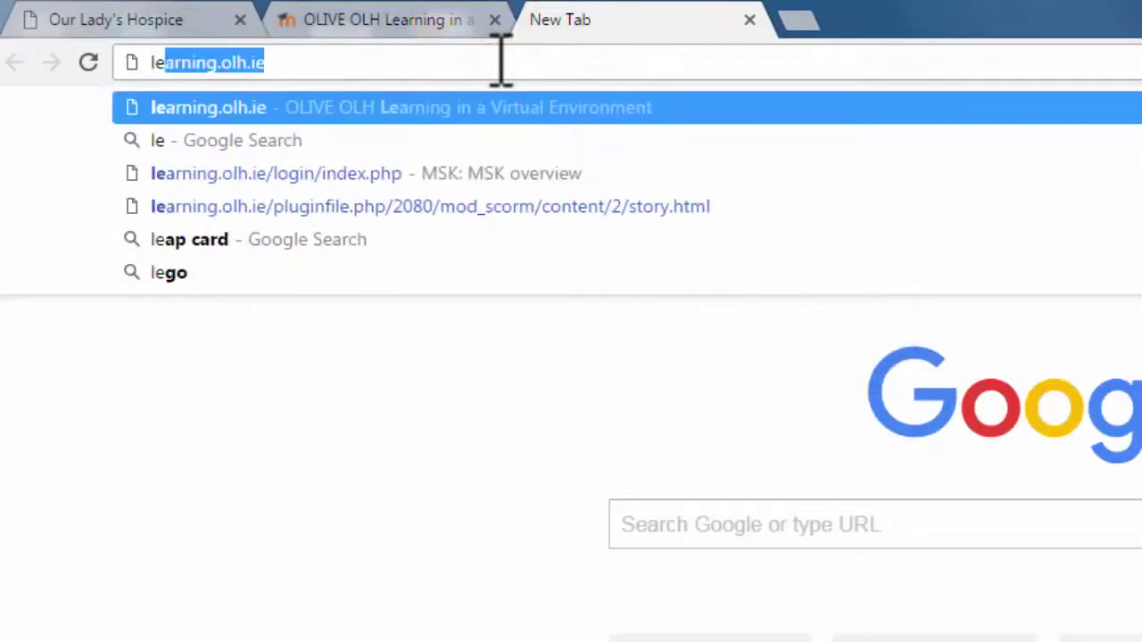
text(arning)
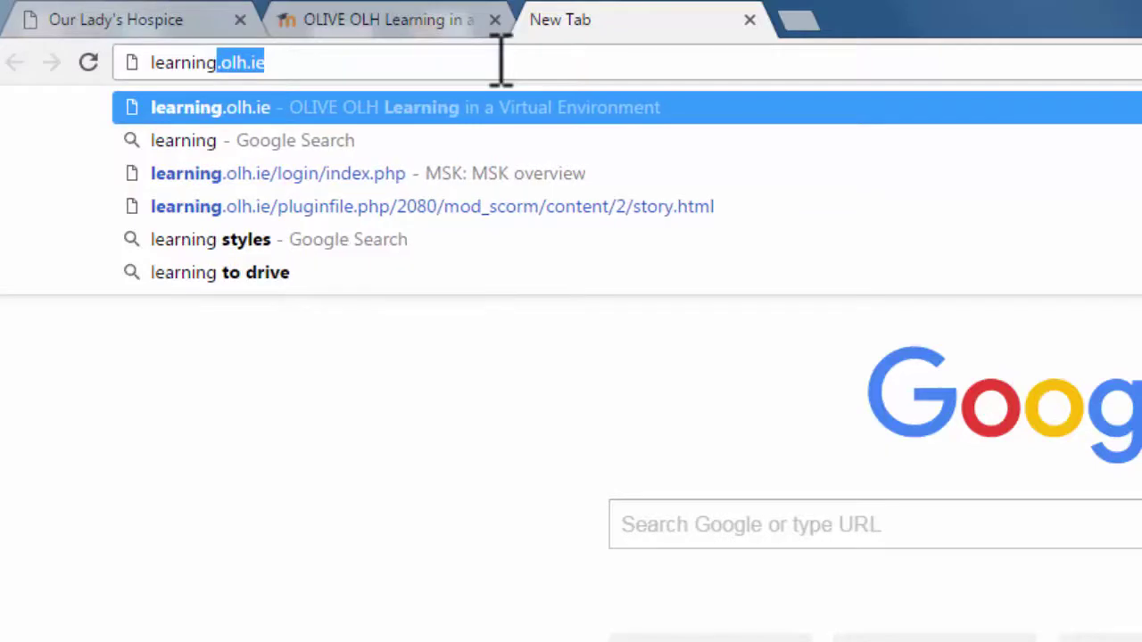
text(.olh.i)
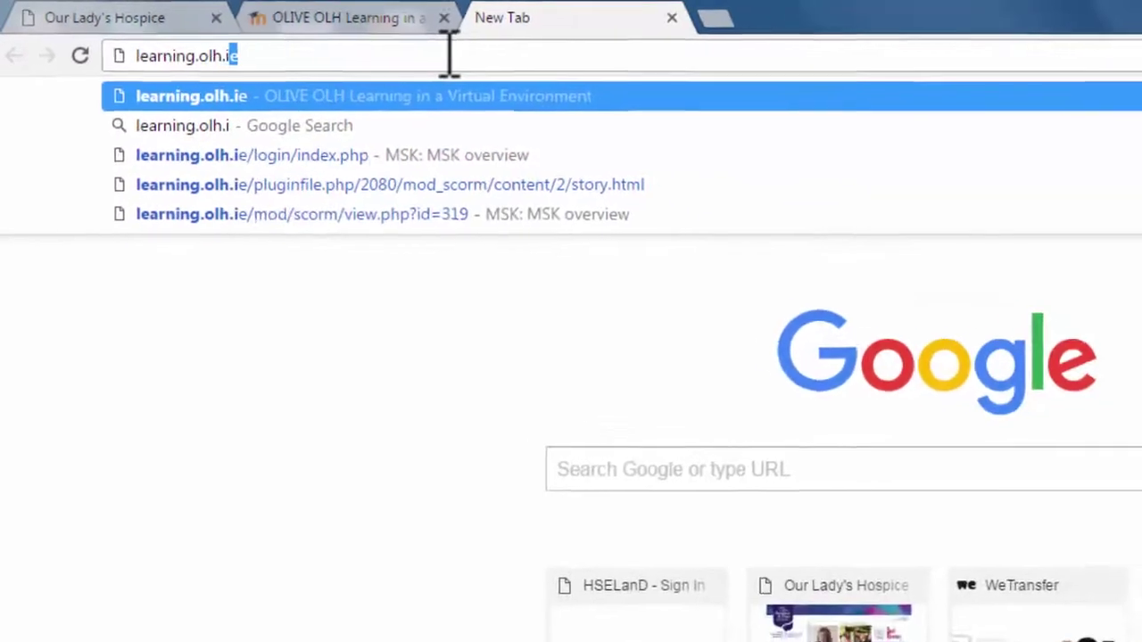
text(e)
key(Return)
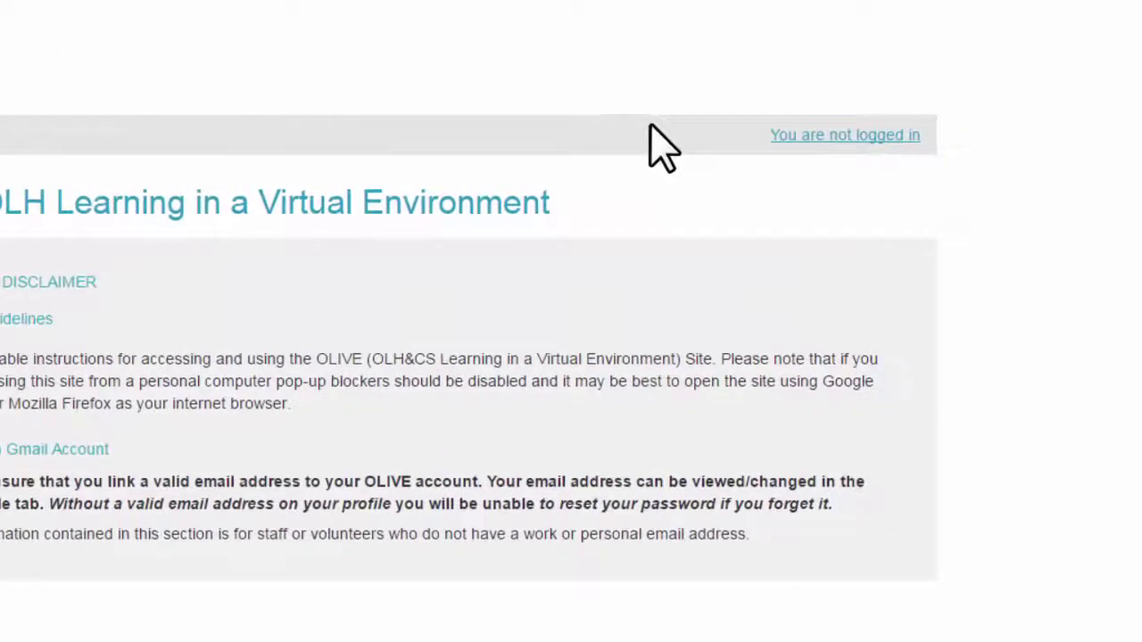
Log in to OLIVE with the staff username and the account password
click(848, 135)
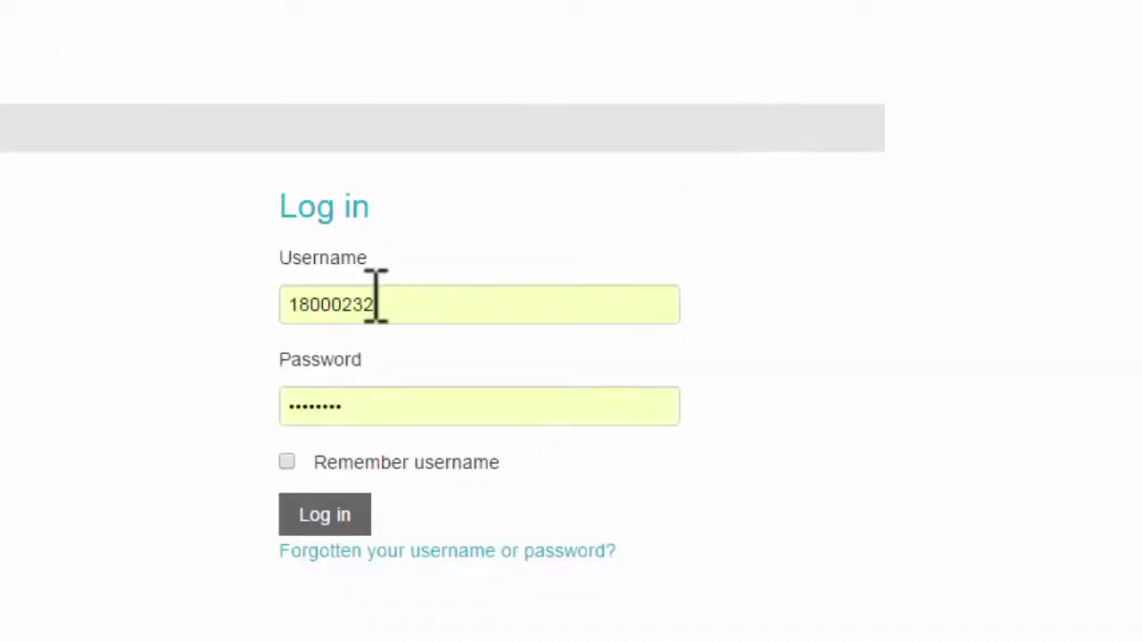
double_click(376, 303)
text(ni)
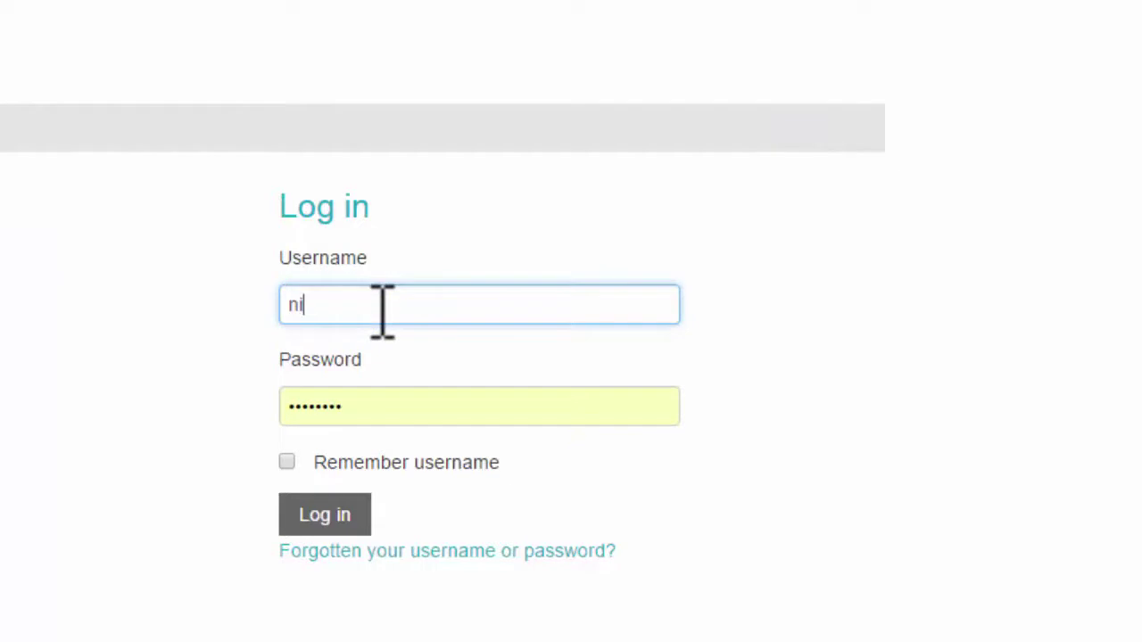
text(ckolht)
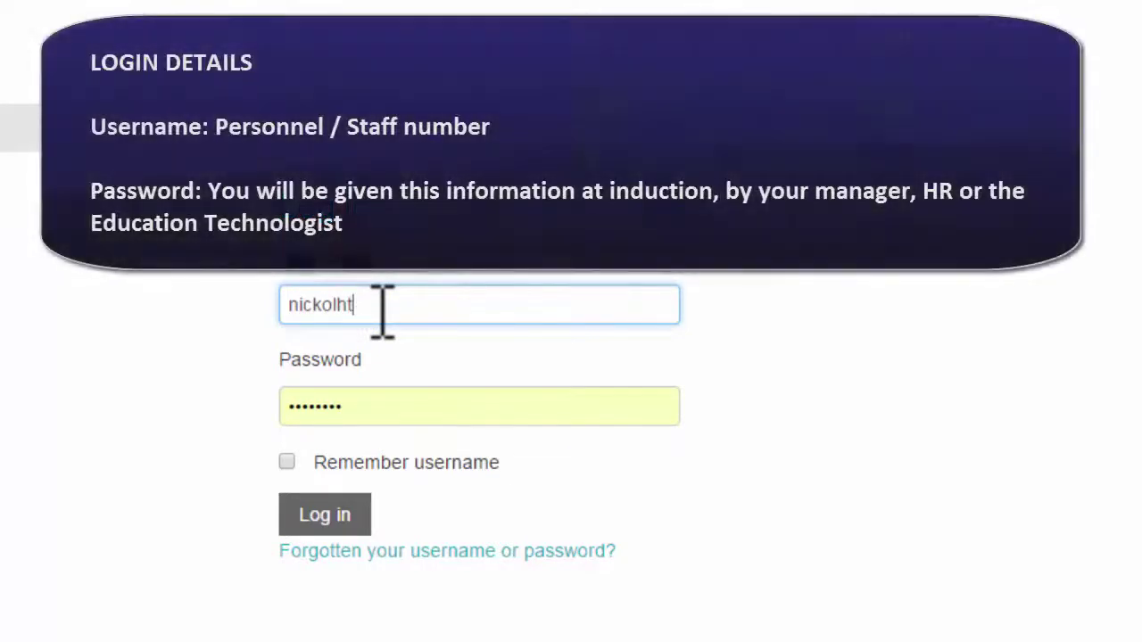
text(est)
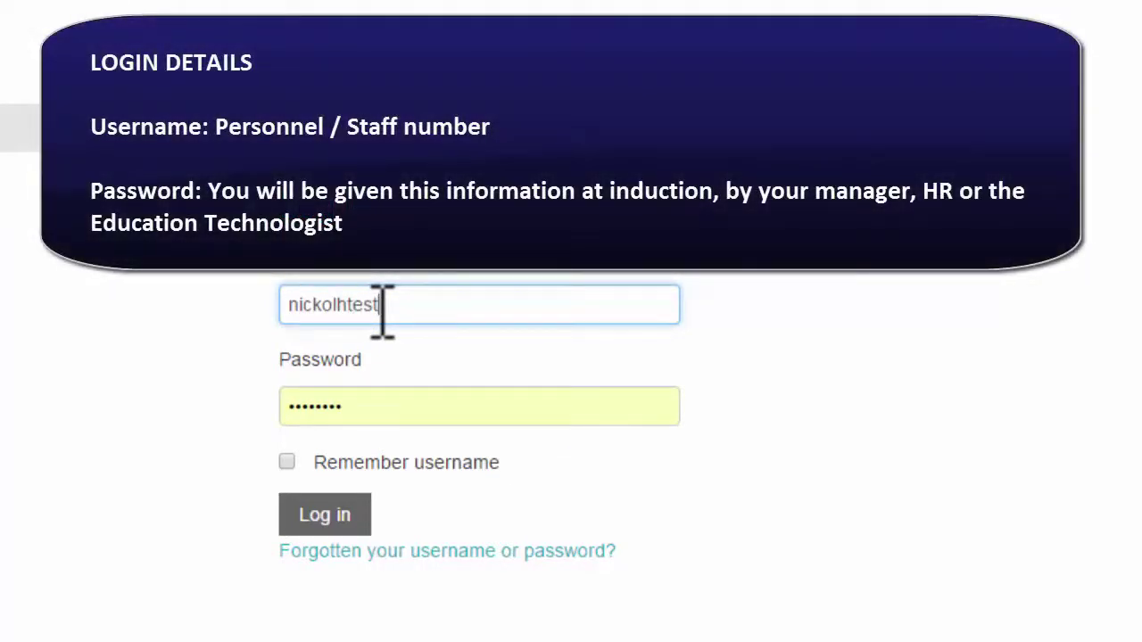
key(Tab)
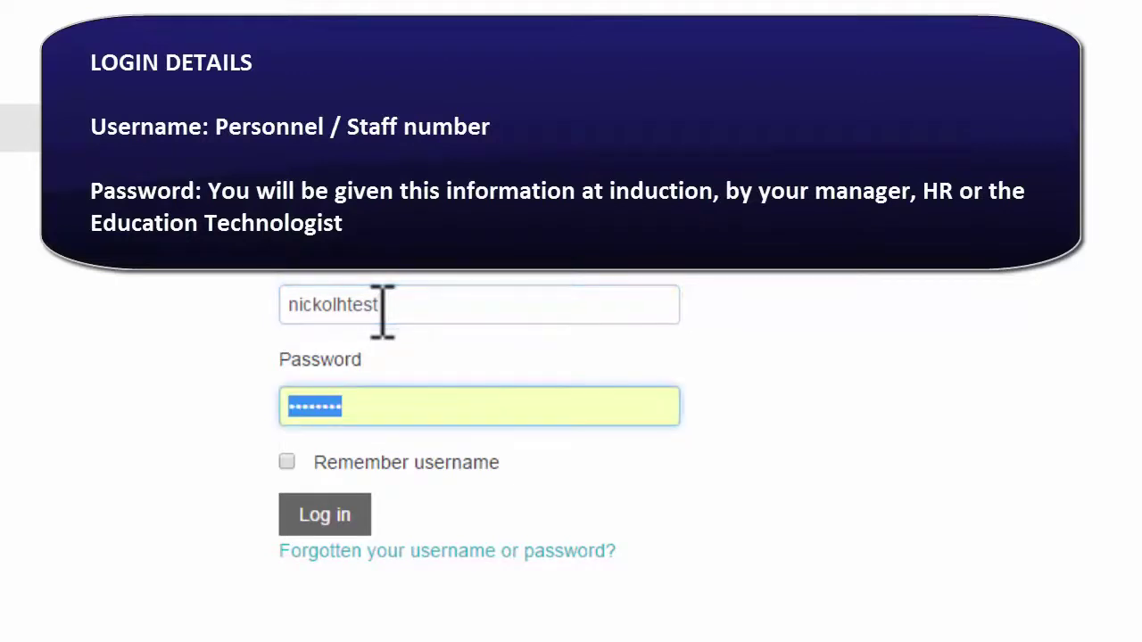
key(ctrl+v)
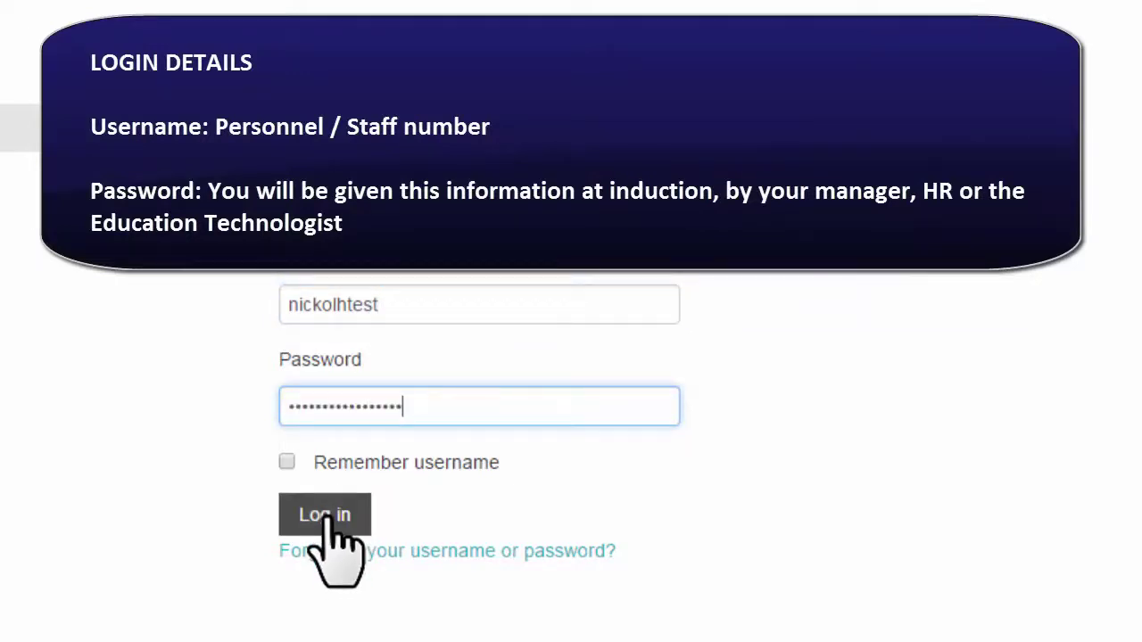
click(331, 520)
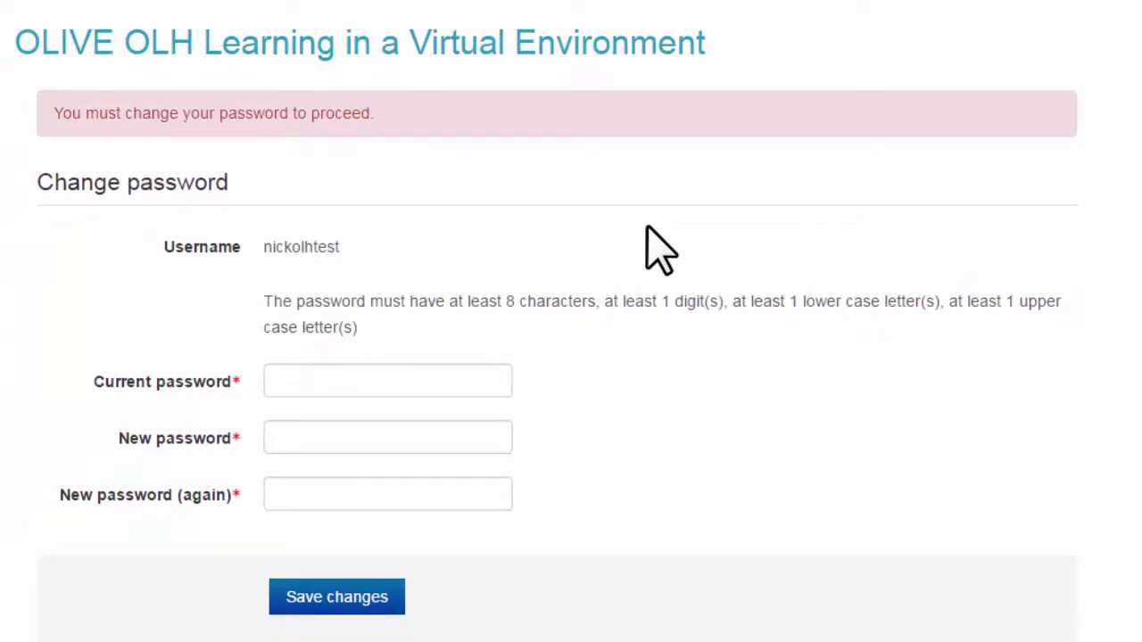
Enter the current password and the new password twice, then save the change
click(376, 314)
click(346, 383)
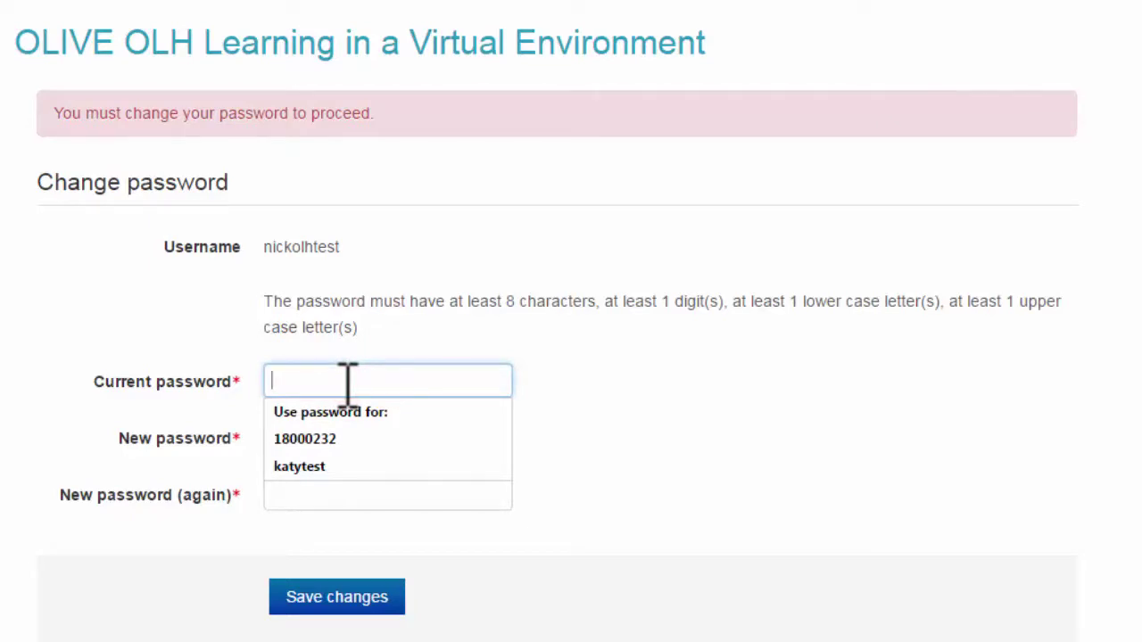
text(p)
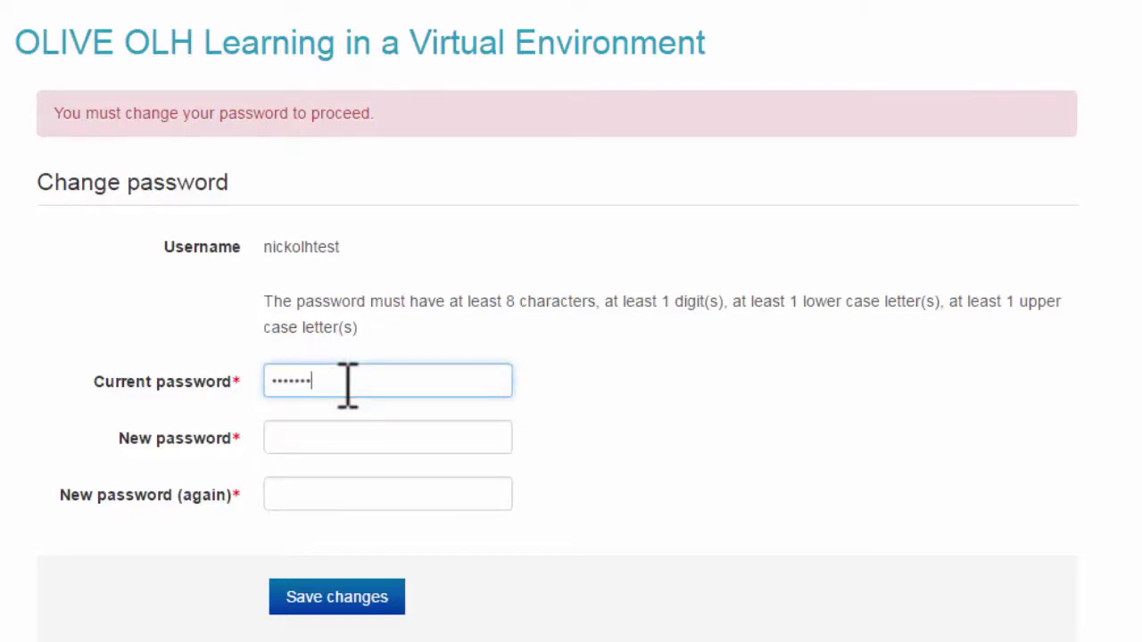
text(•••)
key(Tab)
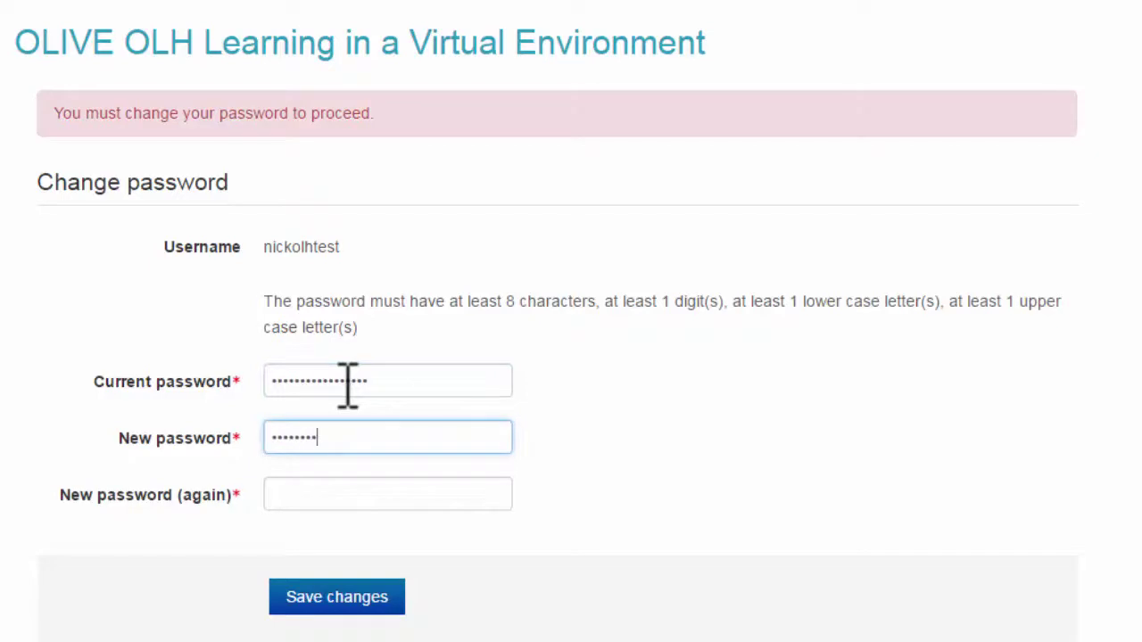
key(Tab)
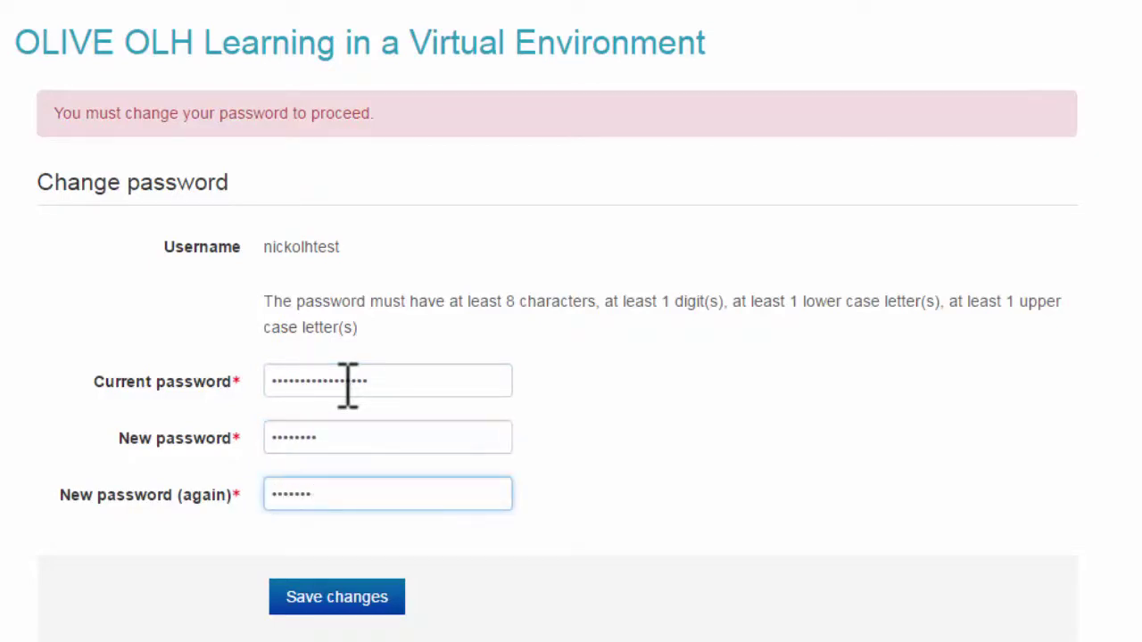
click(332, 596)
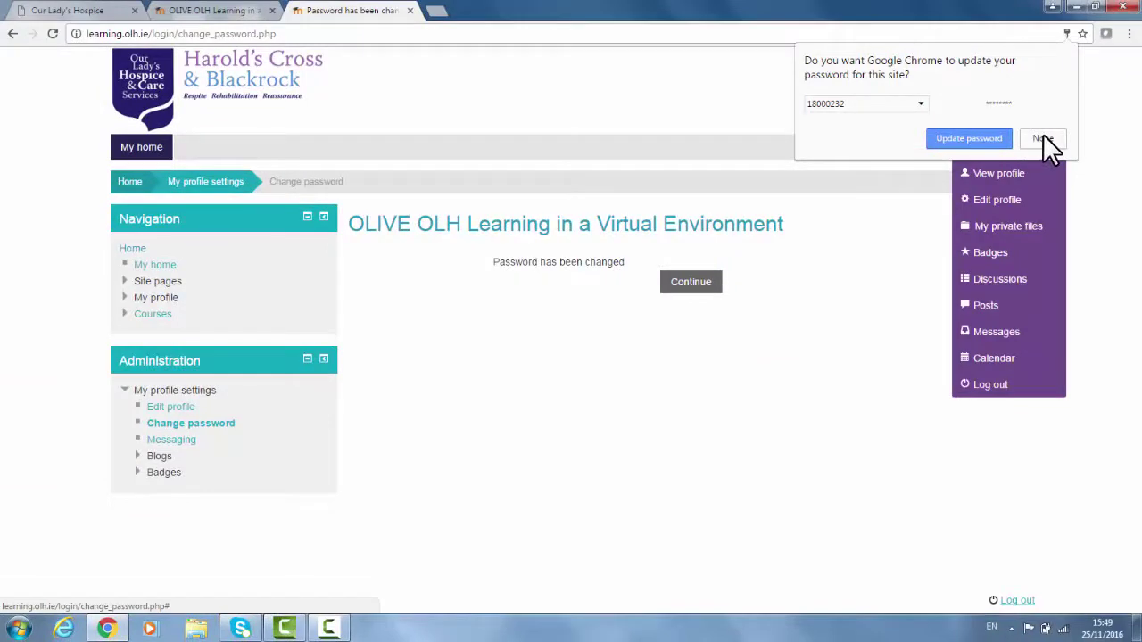
Decline Chrome's saved-password update, continue past the confirmation and view your profile page
click(1043, 138)
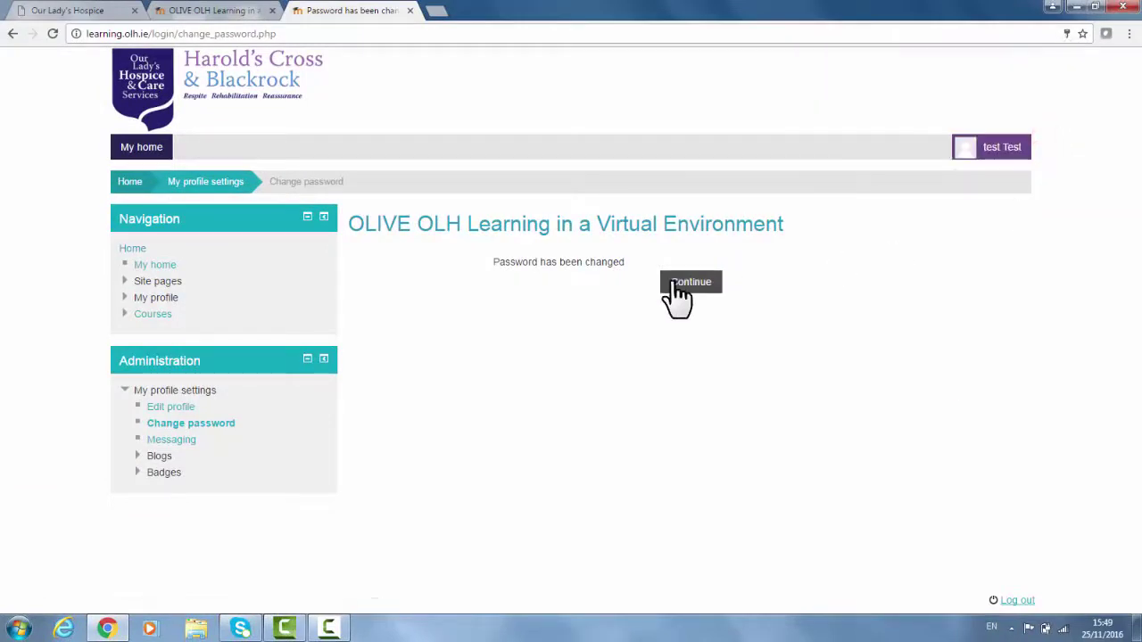
click(691, 282)
mouse_move(1002, 145)
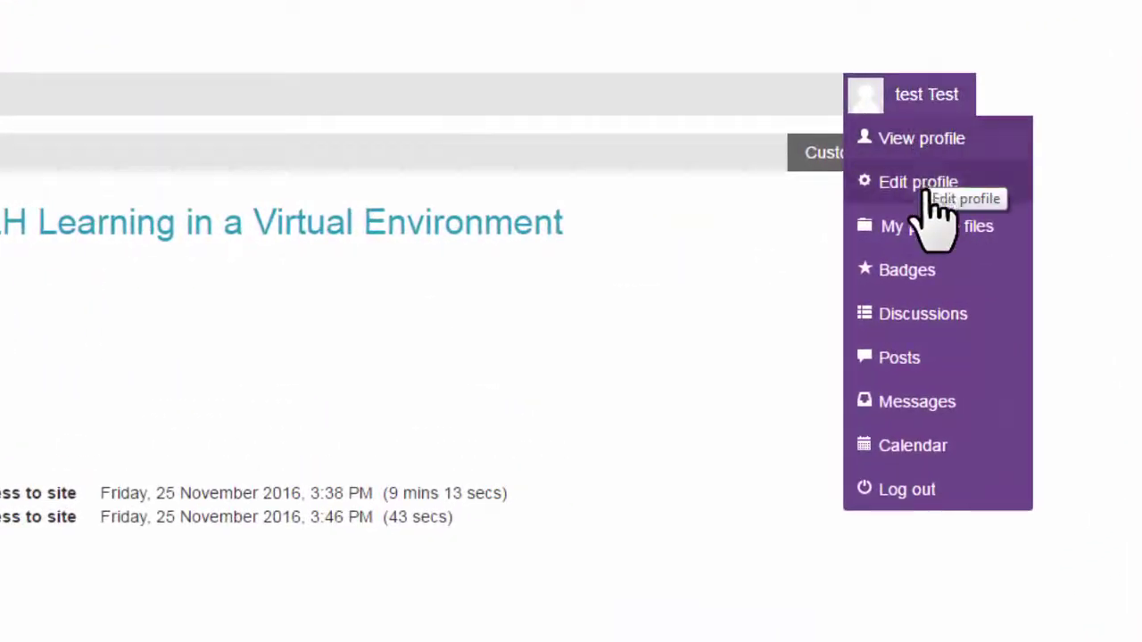
click(935, 141)
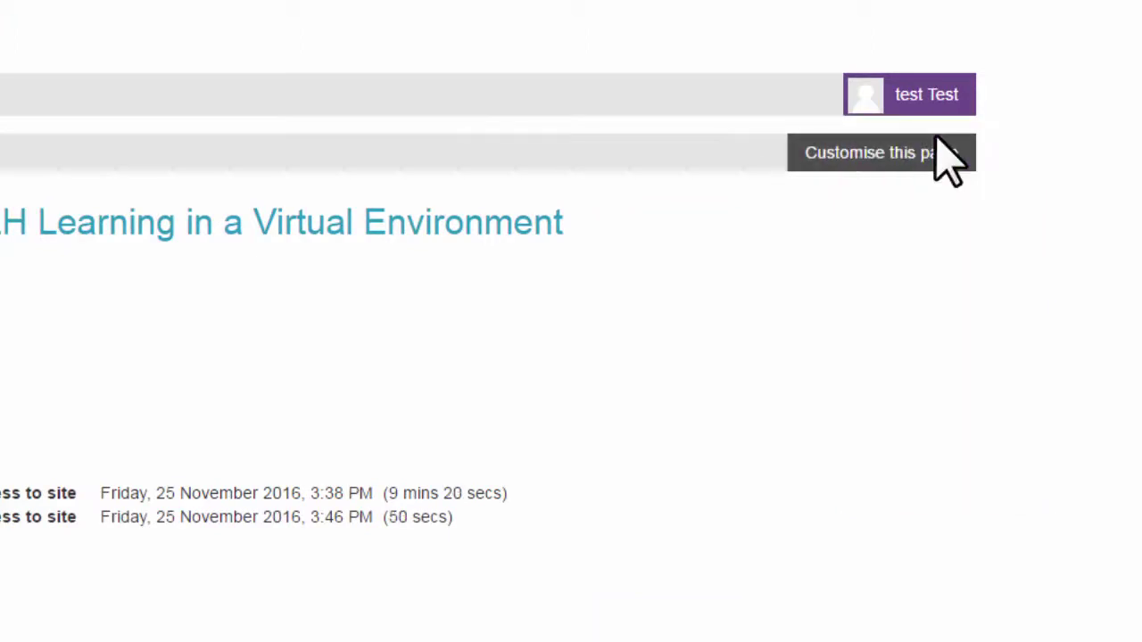
mouse_move(930, 100)
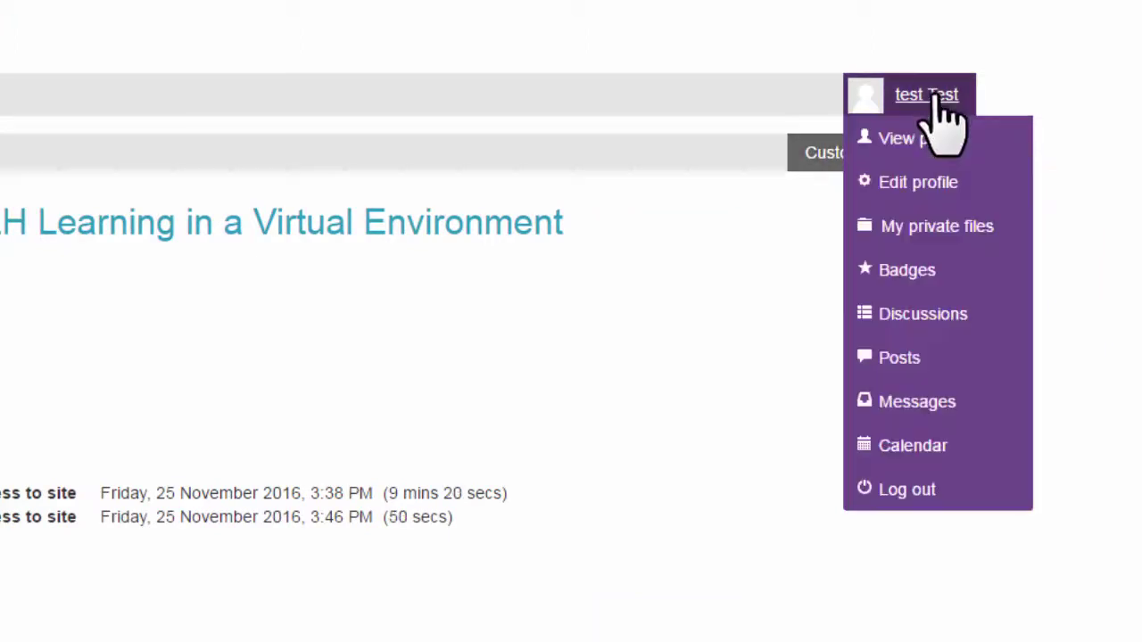
click(929, 180)
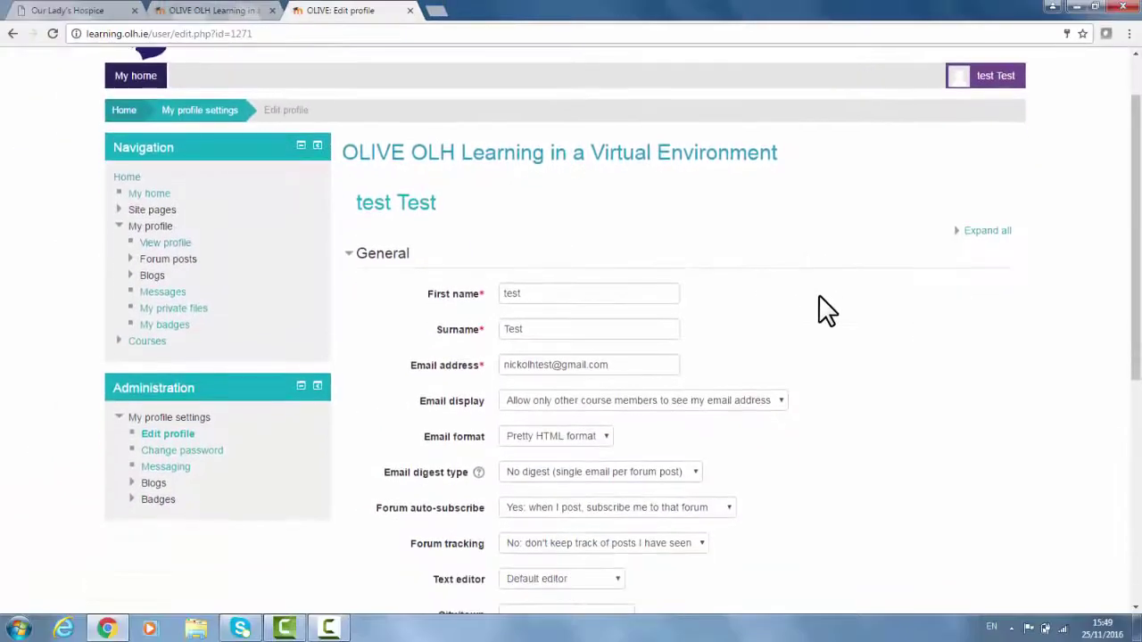
scroll(825, 310, down, 1)
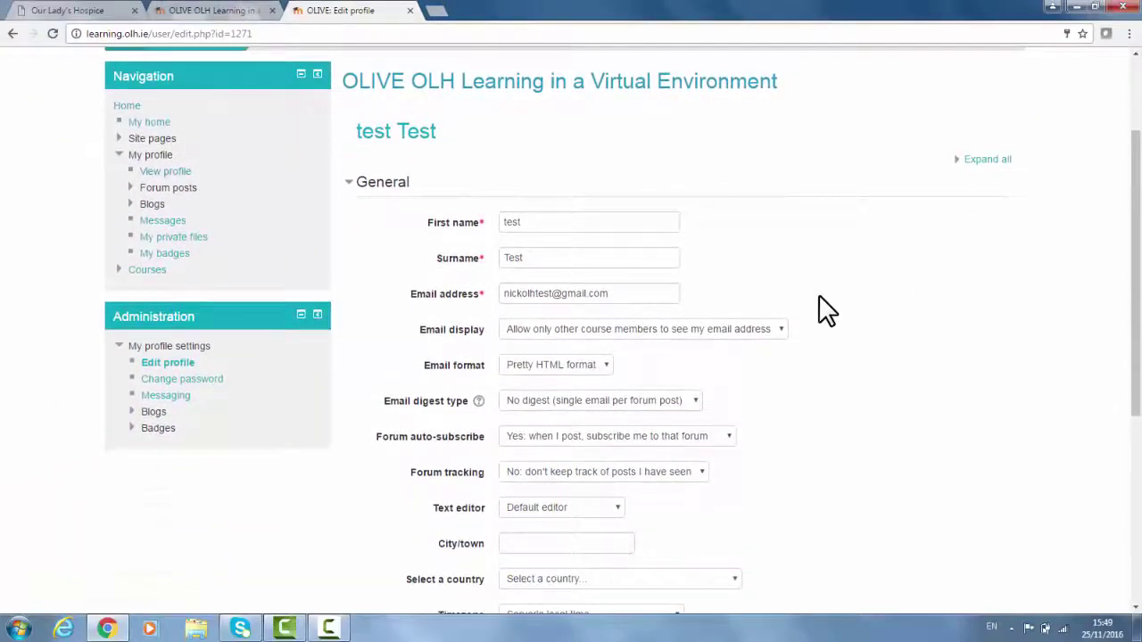
drag(636, 283, 467, 301)
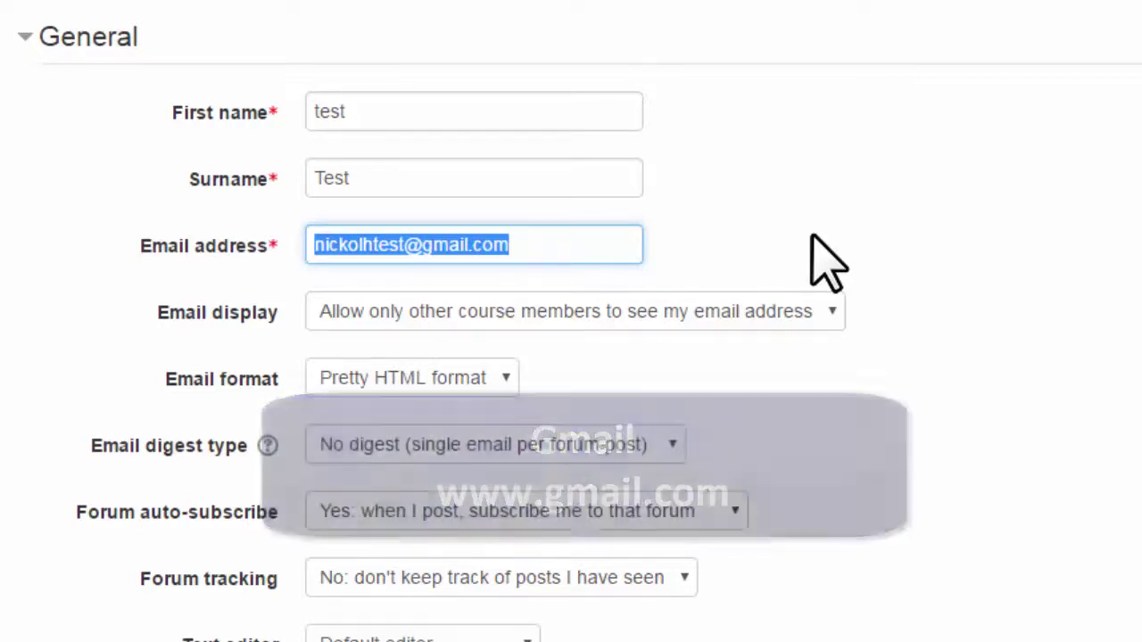
click(949, 245)
scroll(948, 245, down, 3)
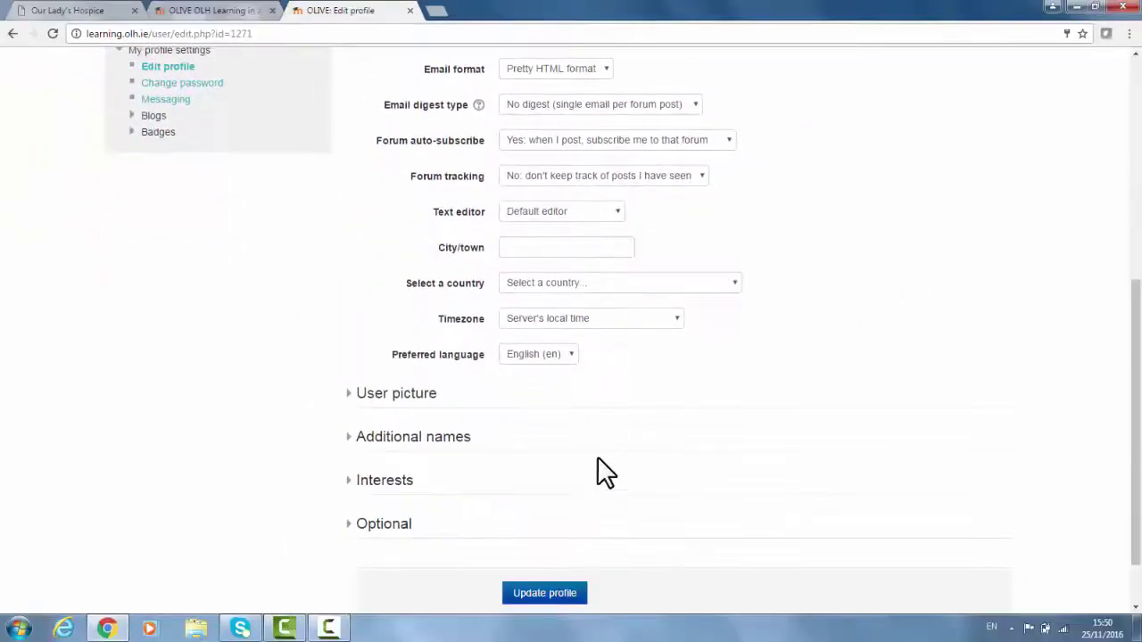
Upload Male-Doctor.png from the Desktop as the new user picture
click(332, 585)
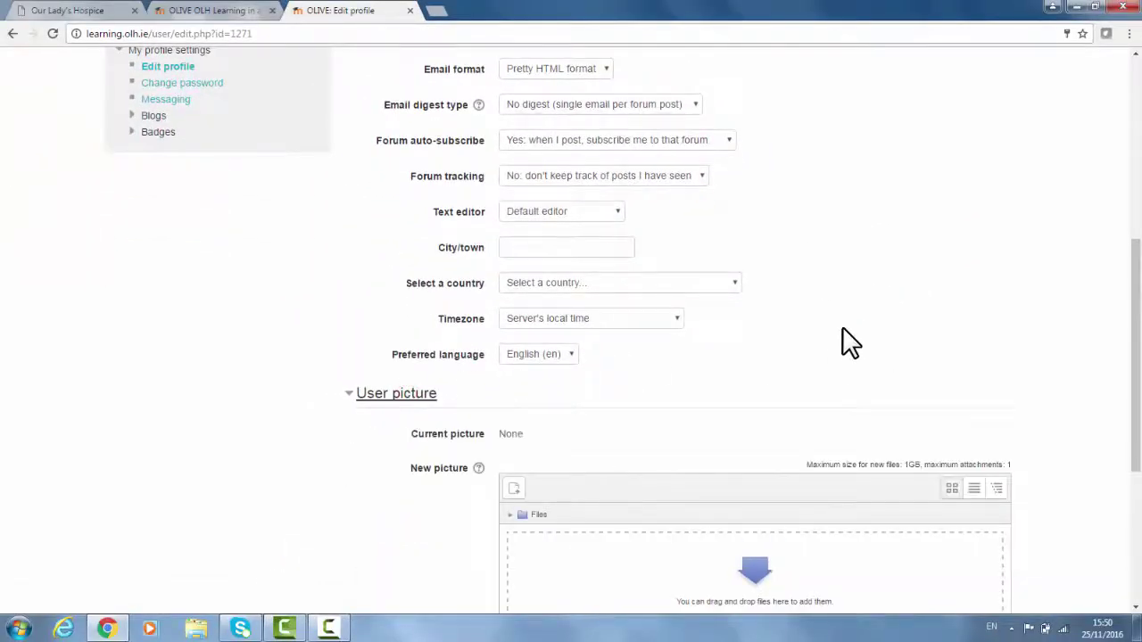
scroll(846, 341, down, 3)
click(872, 287)
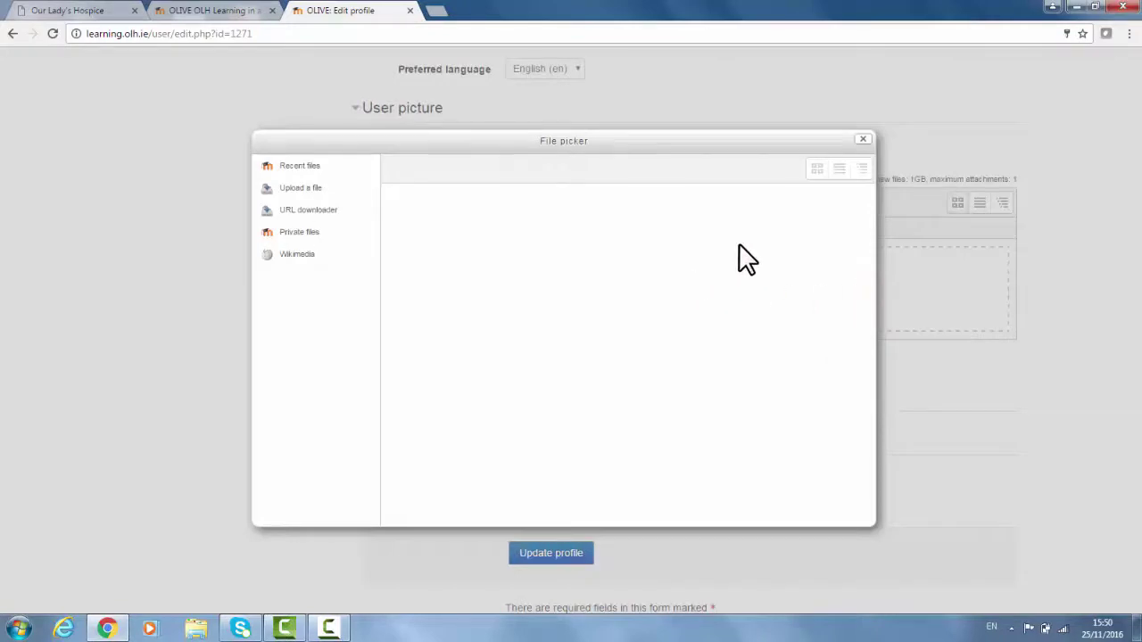
click(300, 187)
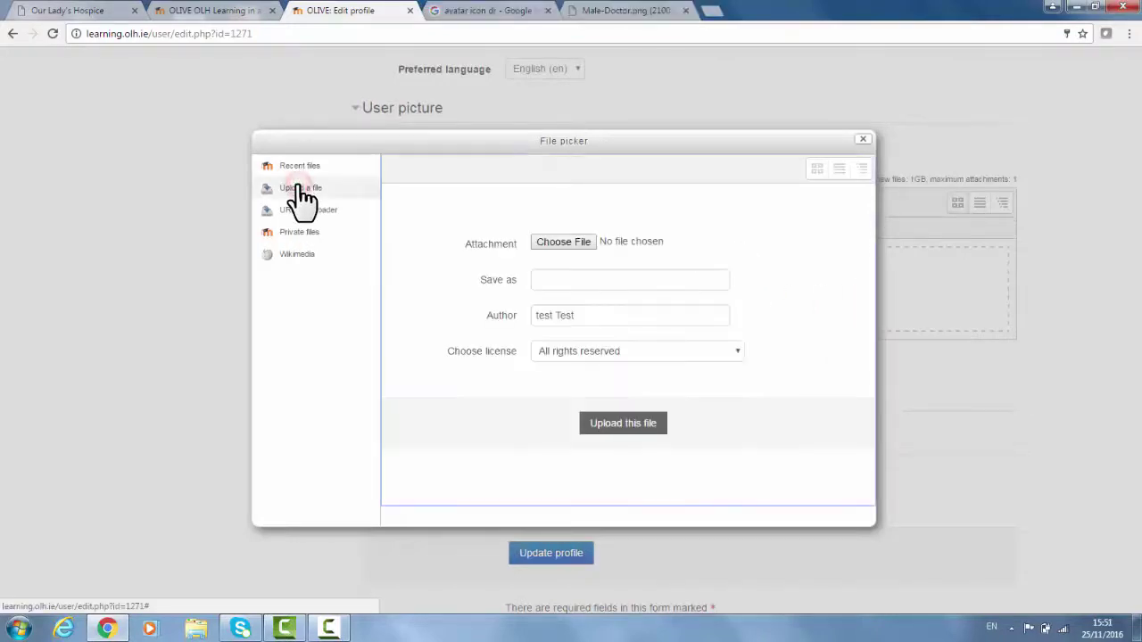
click(564, 240)
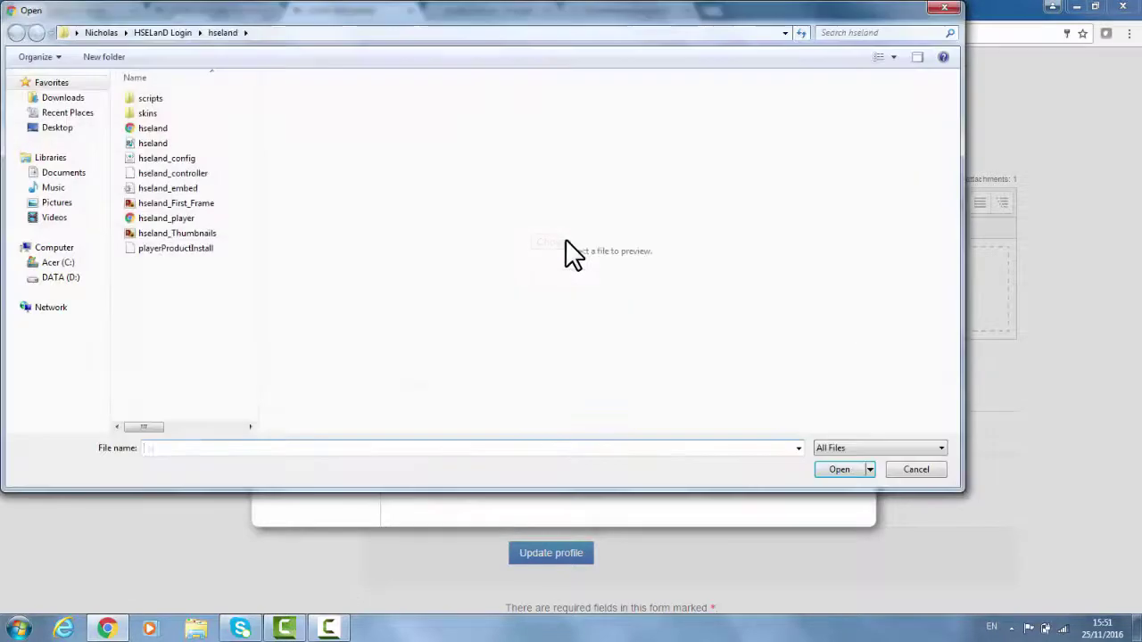
click(204, 237)
click(843, 469)
click(627, 426)
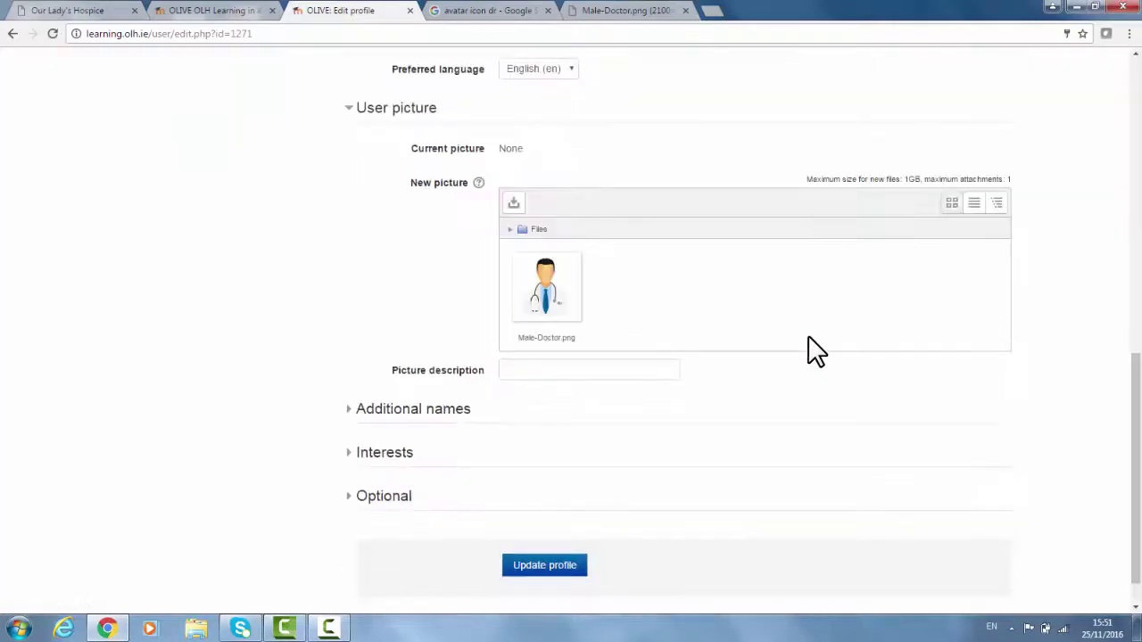
Expand and collapse the Additional names and Interests sections to review them
click(375, 410)
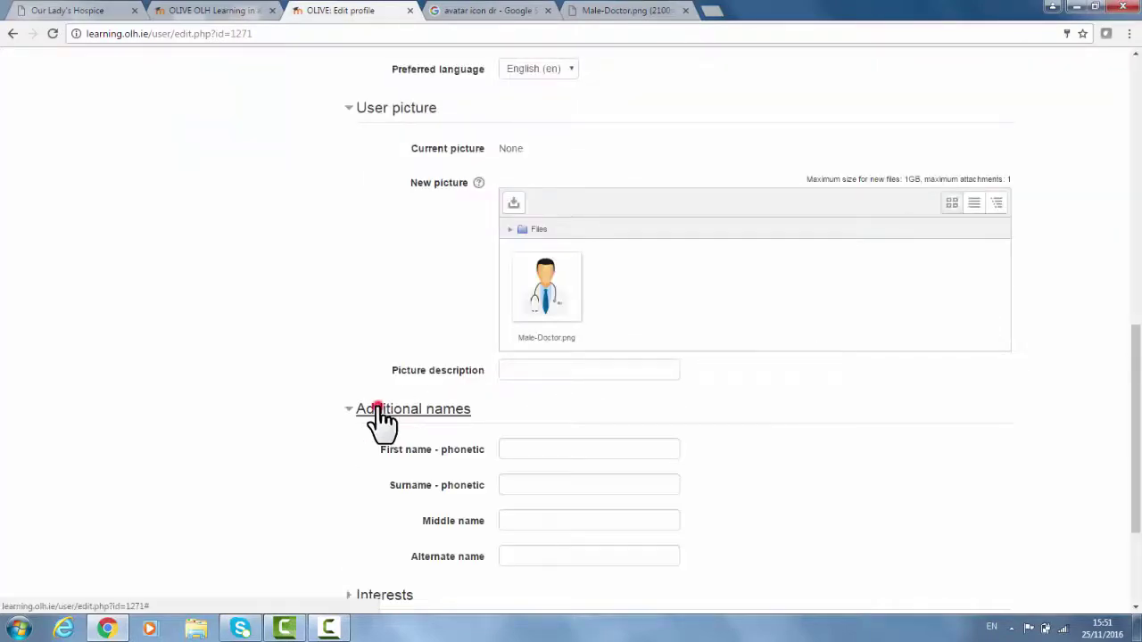
scroll(369, 312, down, 2)
scroll(369, 312, down, 1)
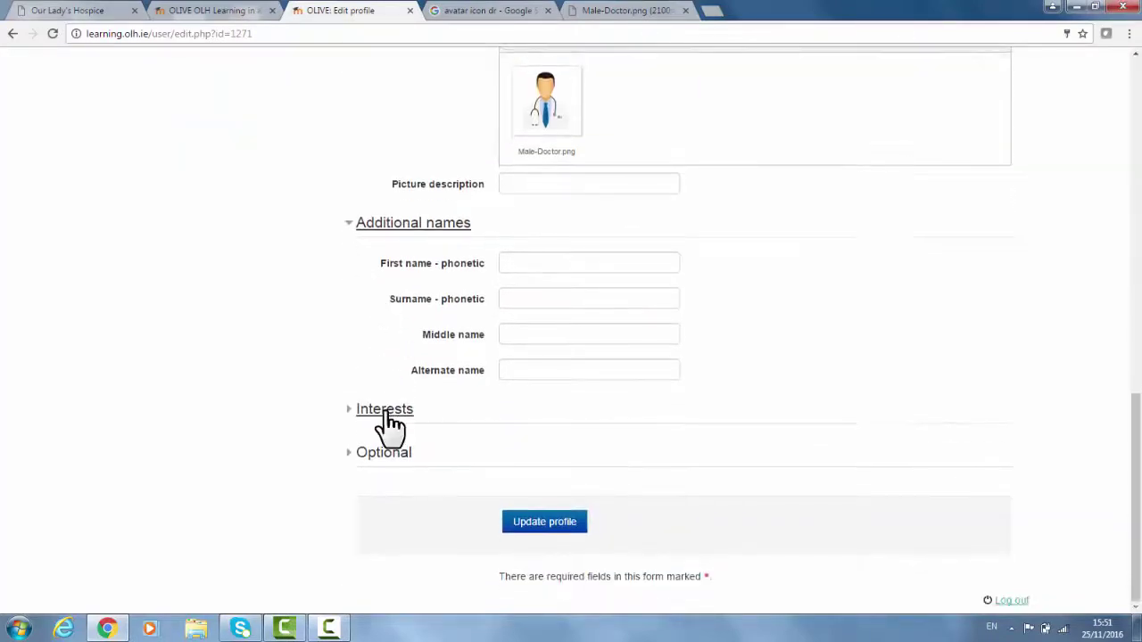
click(394, 227)
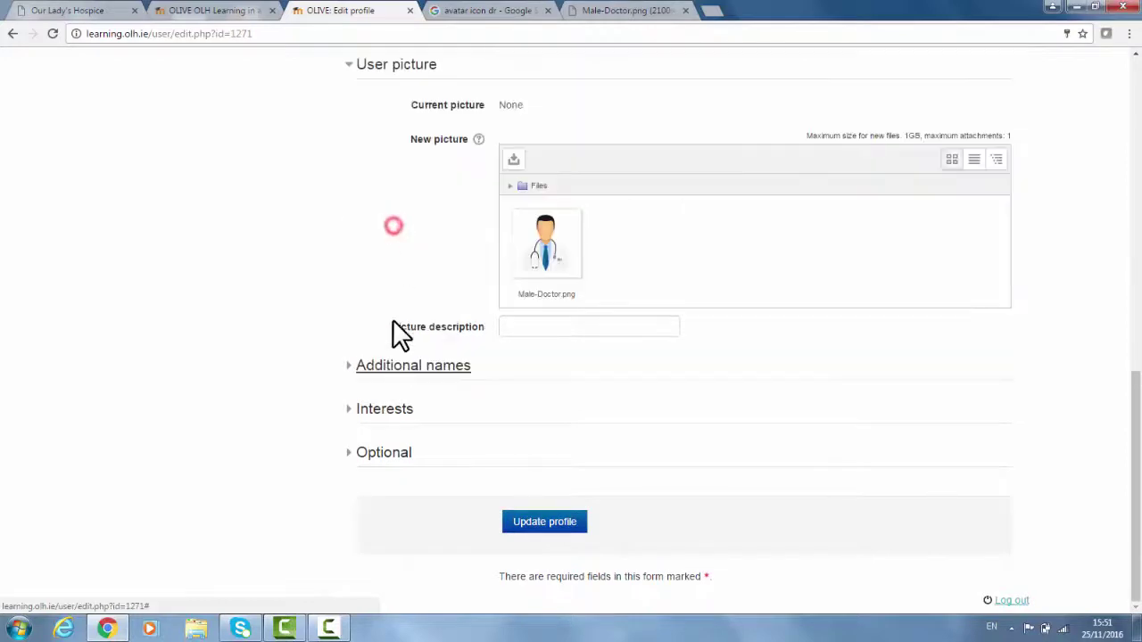
click(395, 410)
scroll(362, 316, down, 2)
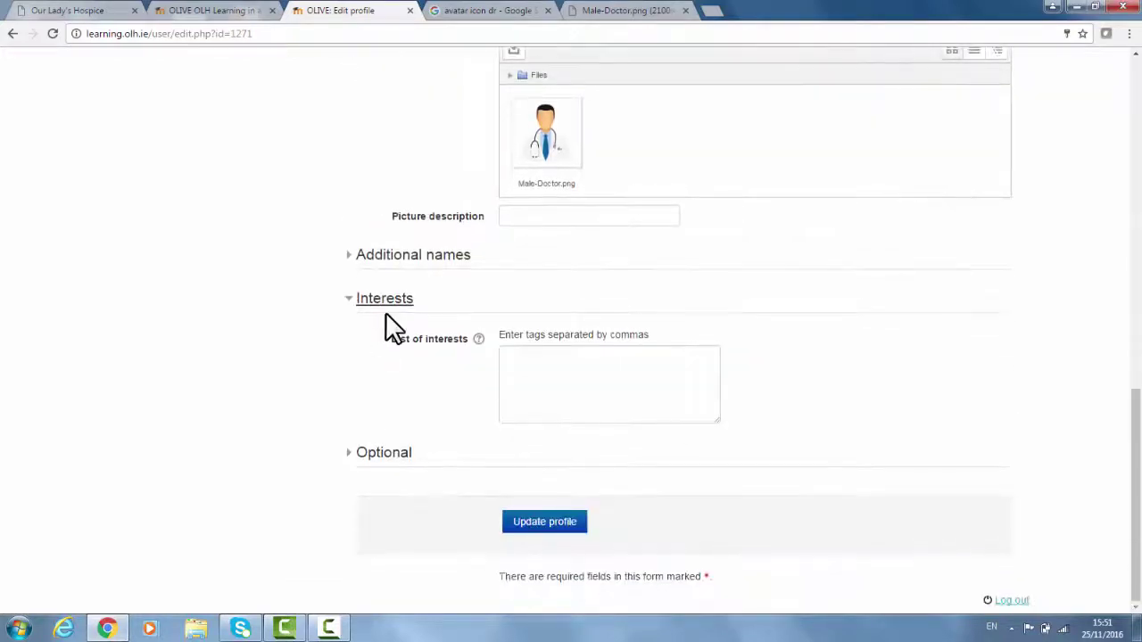
click(385, 300)
Set Department to Ext123 under Optional and update the profile
click(384, 455)
scroll(313, 318, down, 5)
click(524, 351)
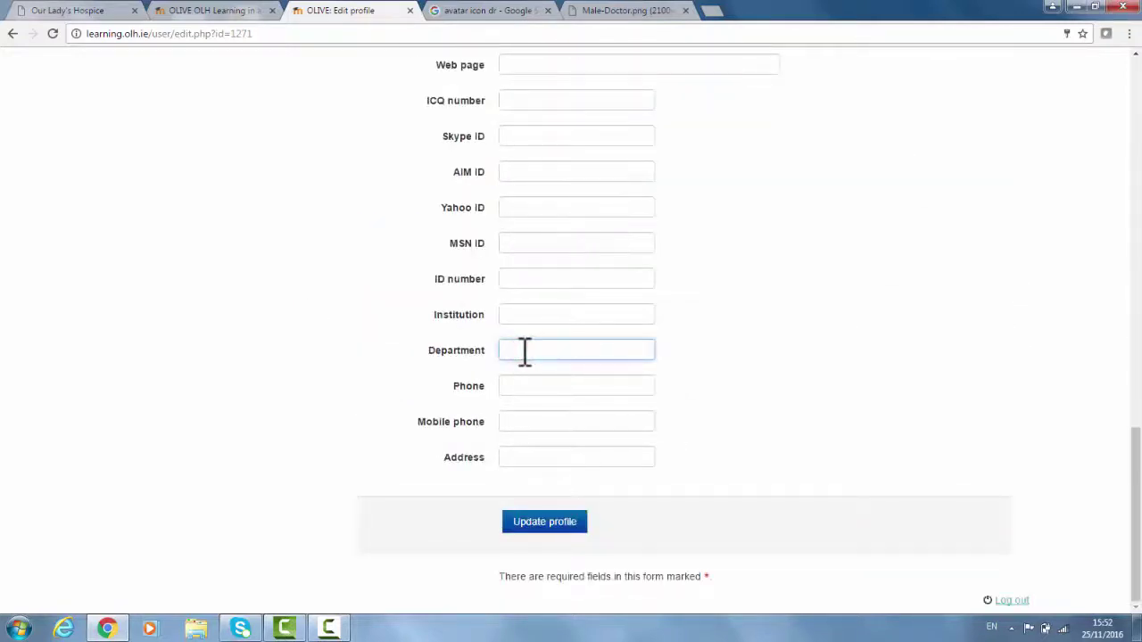
text(Ext123)
click(523, 385)
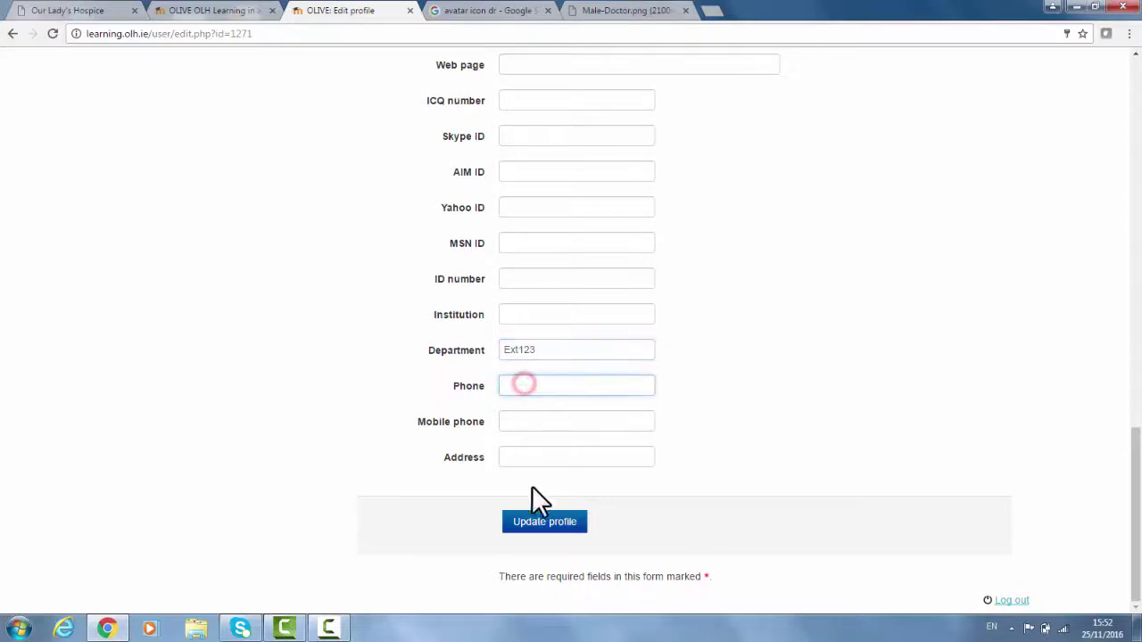
click(553, 524)
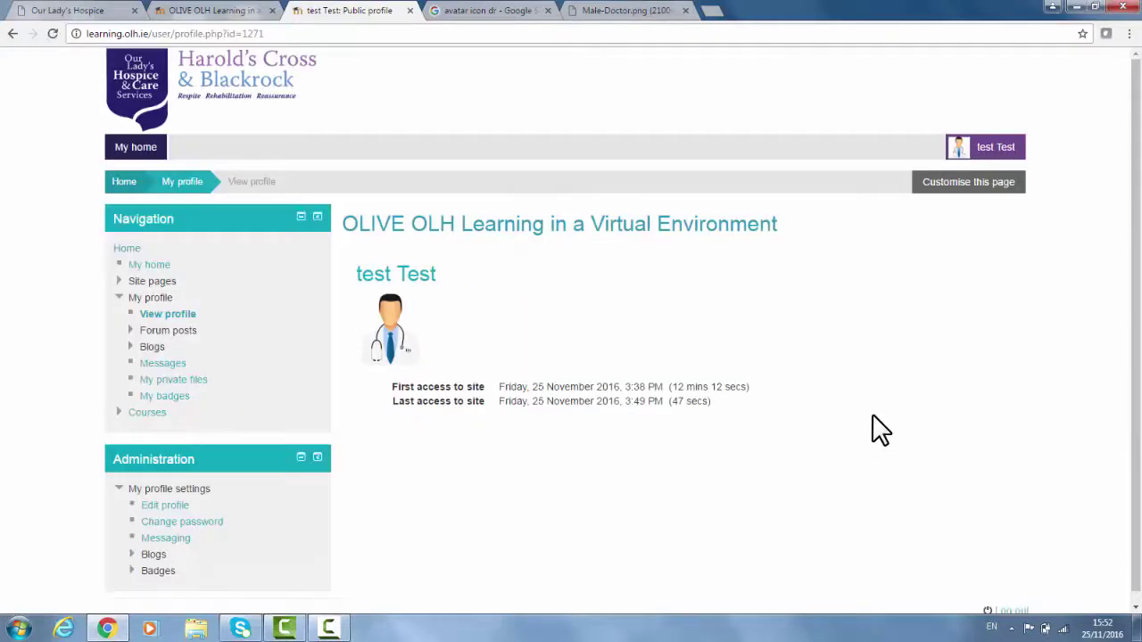
Go to the November 2016 calendar from the account menu and start a new event
click(996, 148)
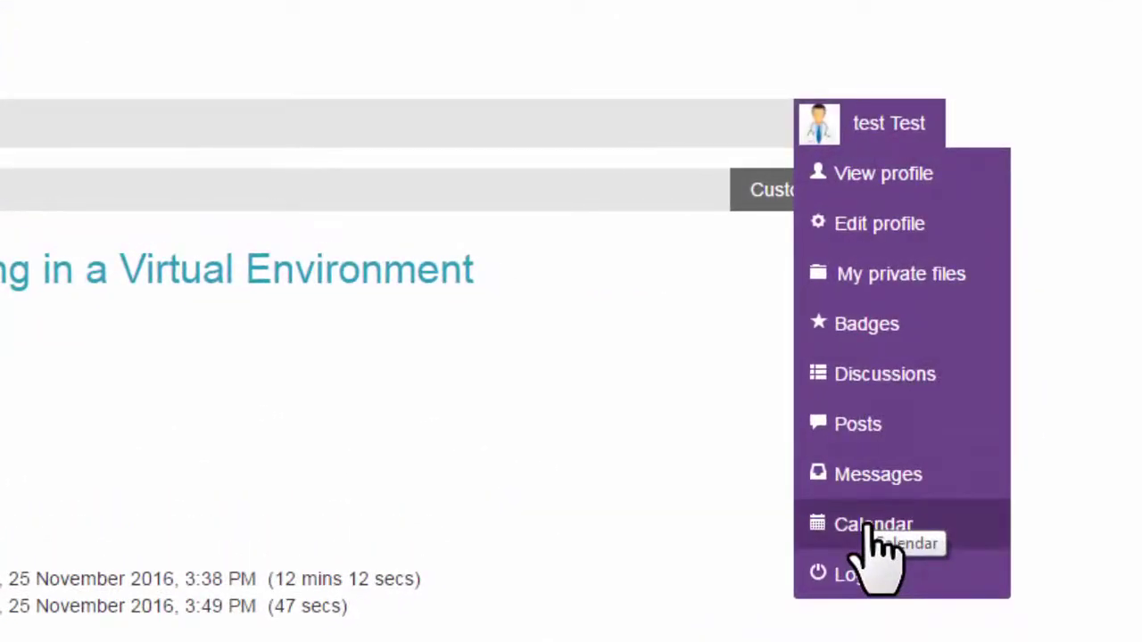
click(870, 528)
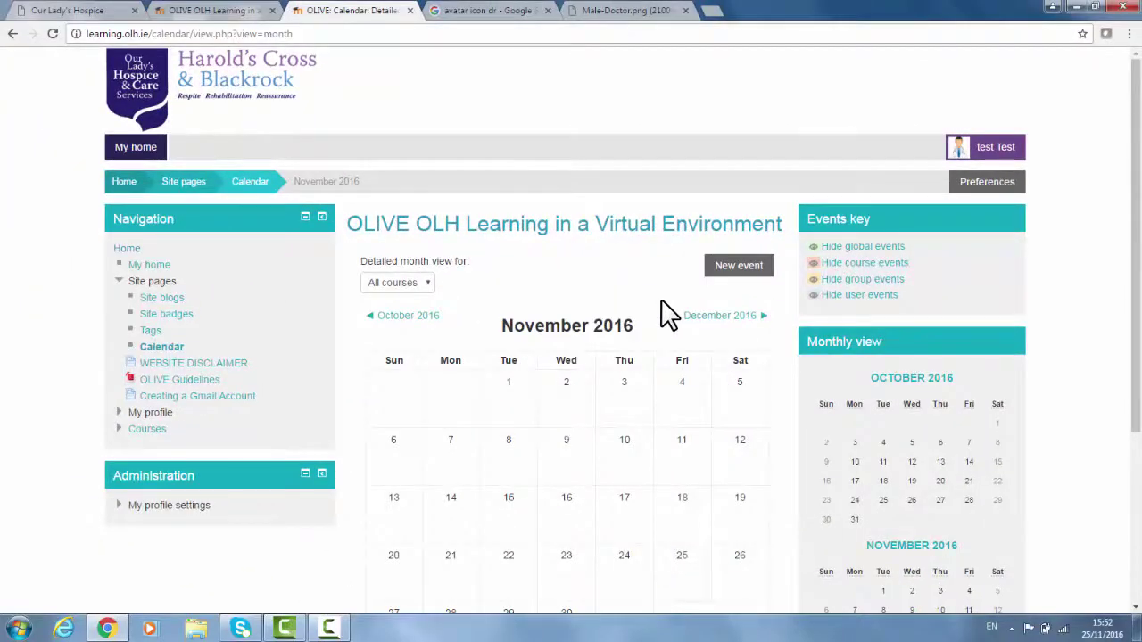
scroll(669, 314, down, 3)
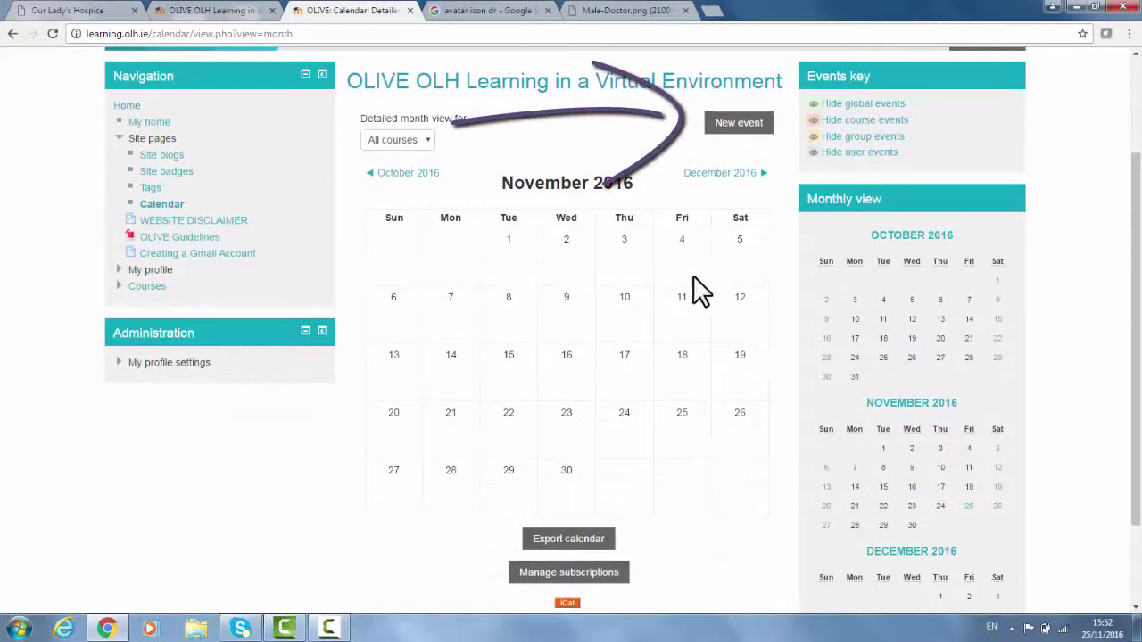
click(740, 127)
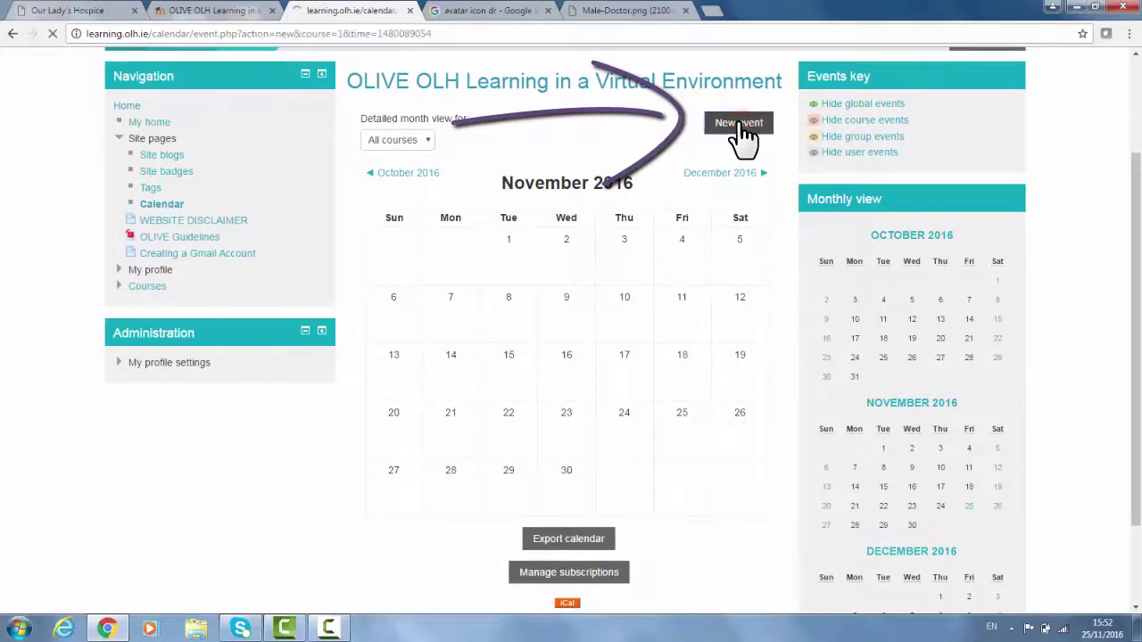
Create the 'Start Date' user event described 'First day on OLIVE', then begin logging out
scroll(607, 326, down, 1)
scroll(604, 338, down, 3)
click(527, 221)
click(617, 216)
click(538, 259)
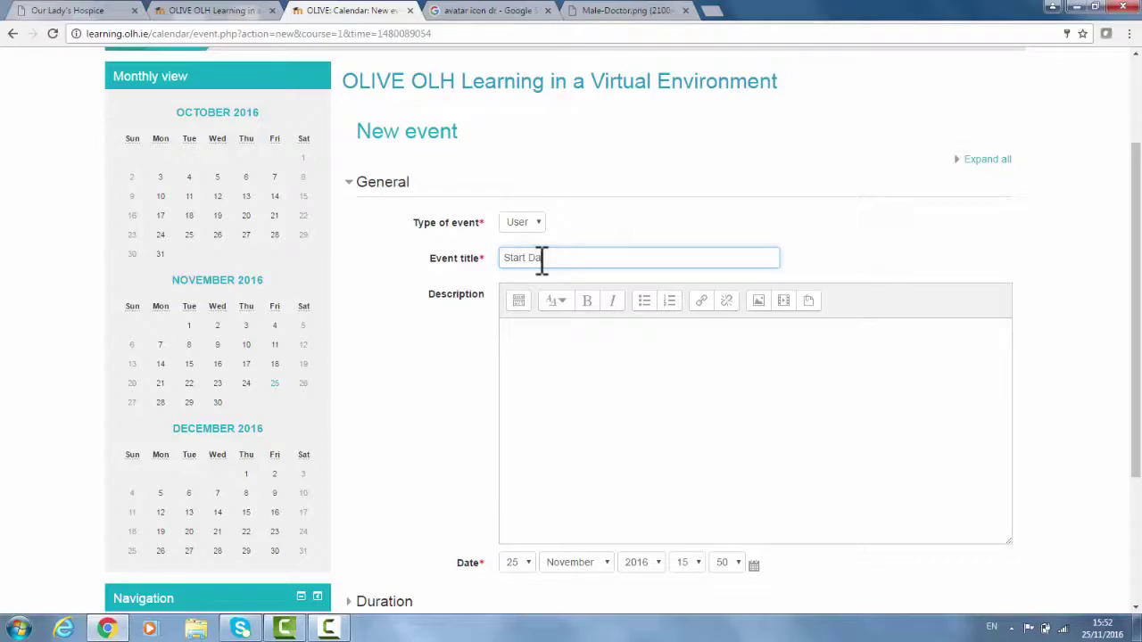
key(Tab)
key(Tab)
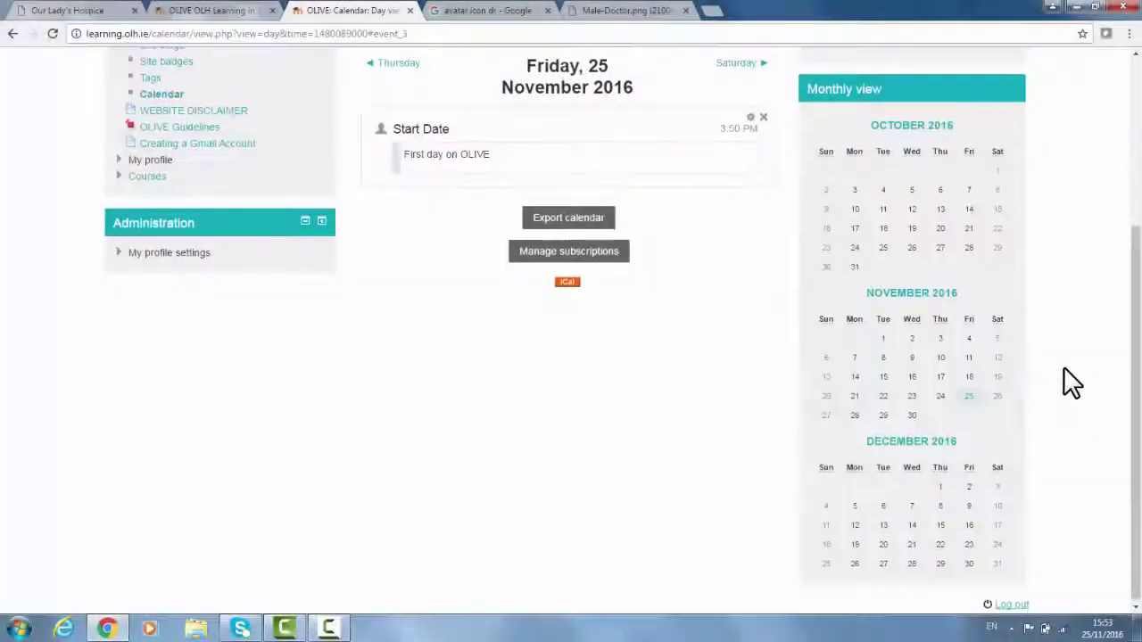
scroll(1063, 367, up, 3)
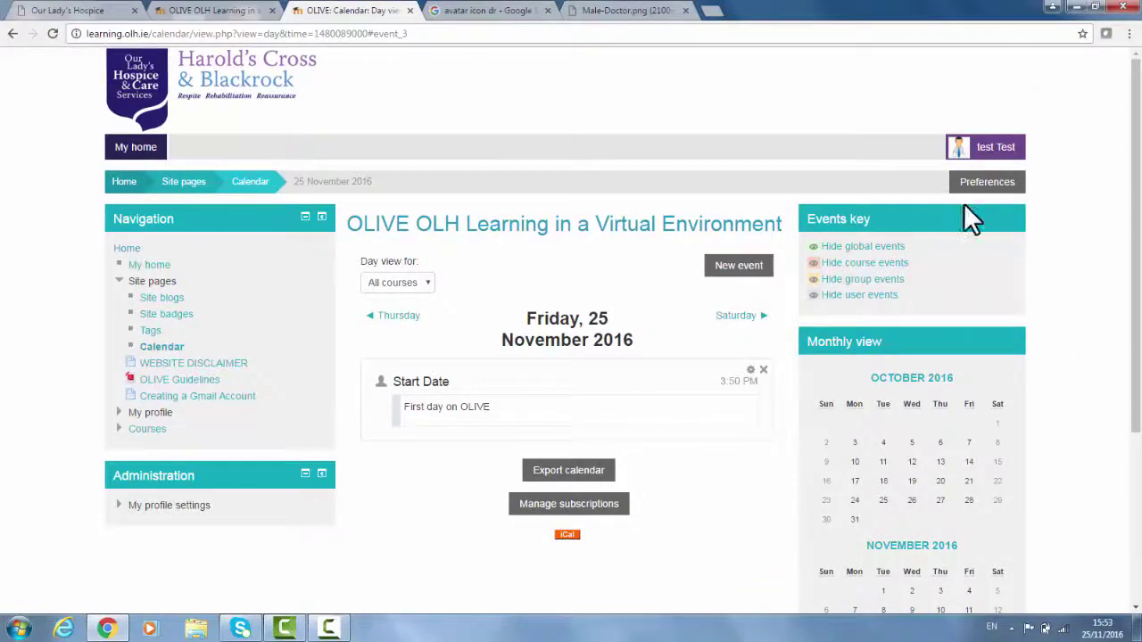
click(997, 147)
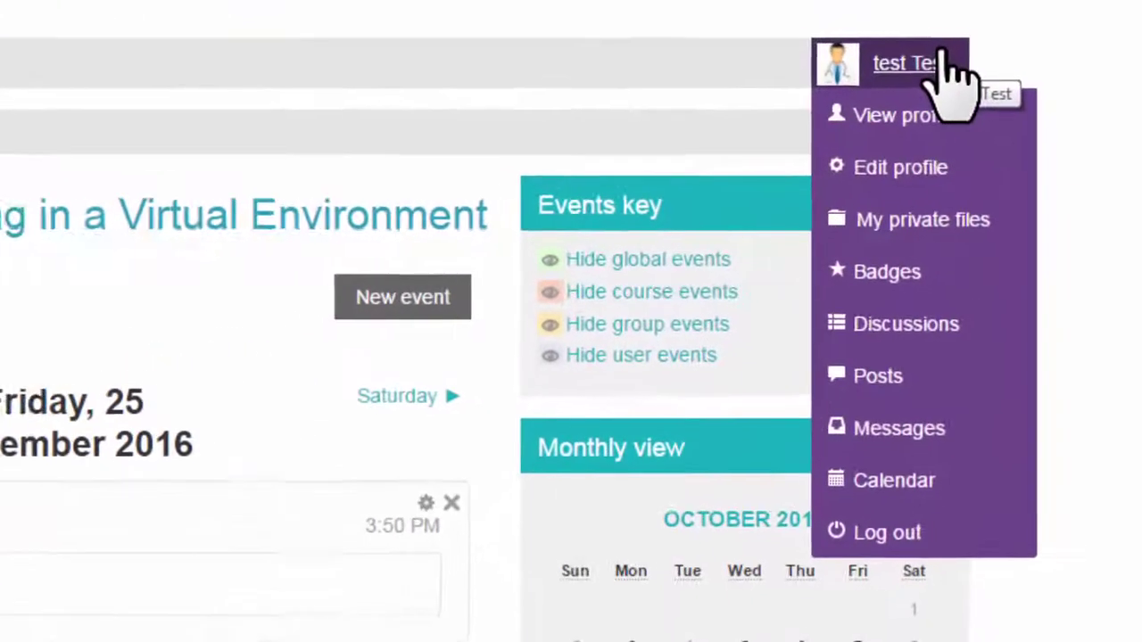